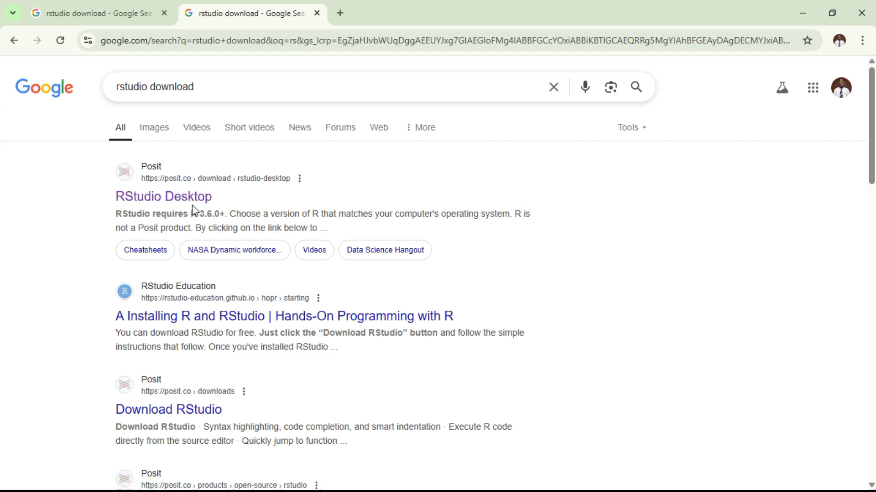
Step: Open the RStudio Desktop page from the search results and follow its link for downloading and installing R
left_click(158, 204)
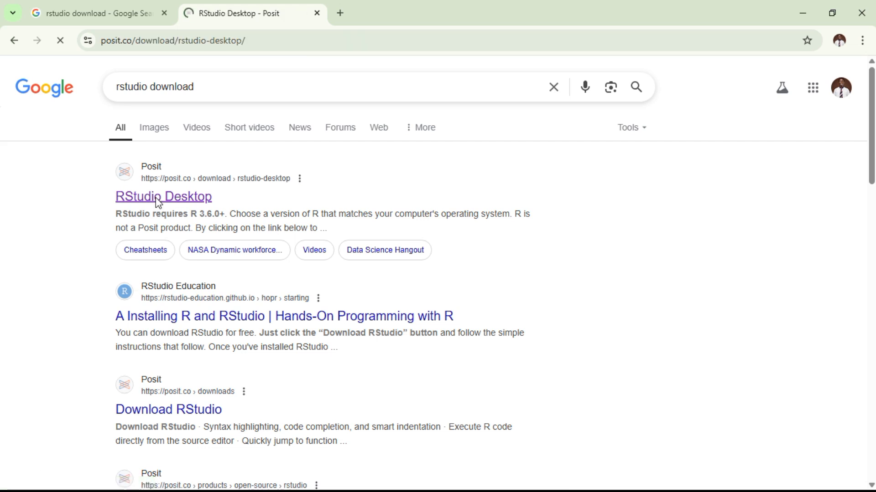
scroll(350, 209, "down", 5)
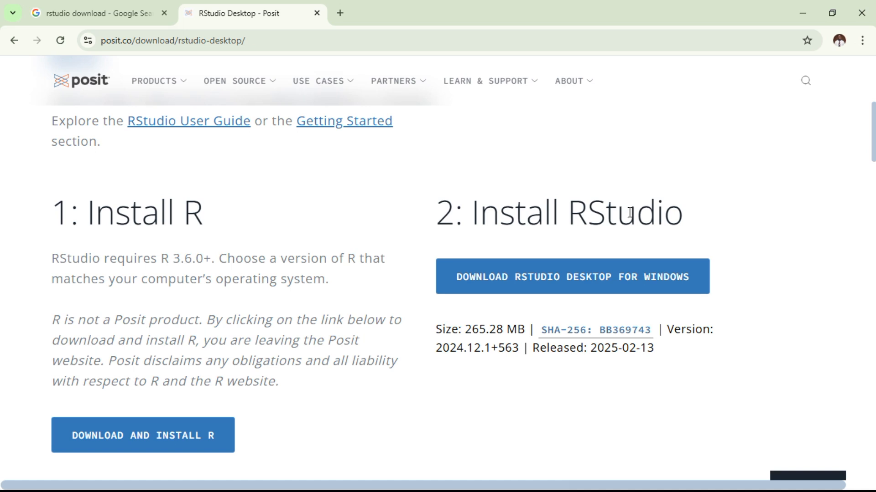
scroll(299, 228, "down", 1)
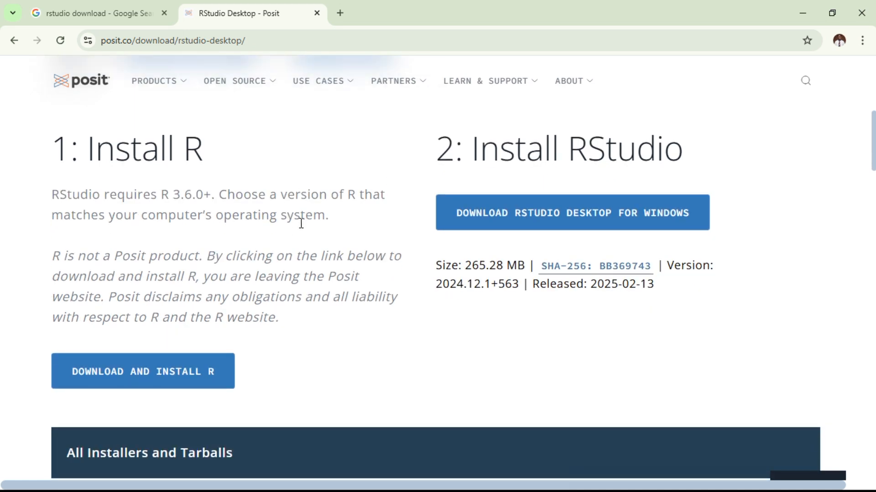
left_click(179, 371)
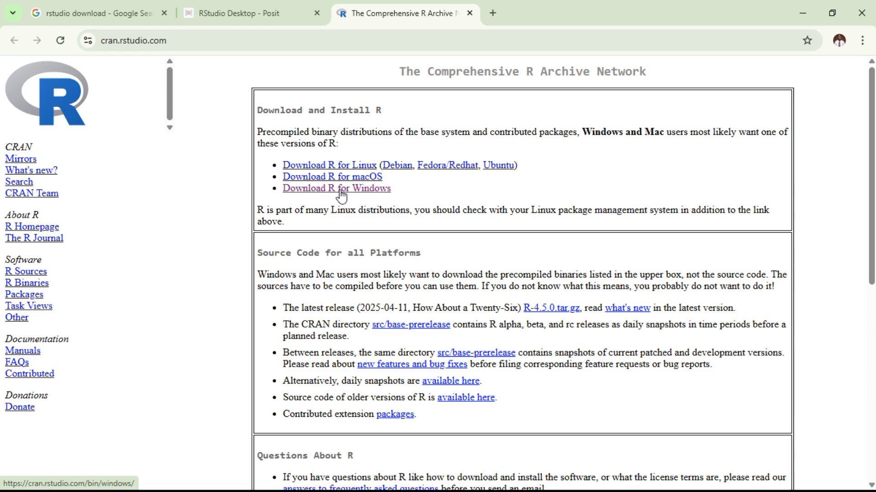
Step: Download the first-time R-4.5.0 installer for Windows from CRAN and check its download progress
left_click(342, 194)
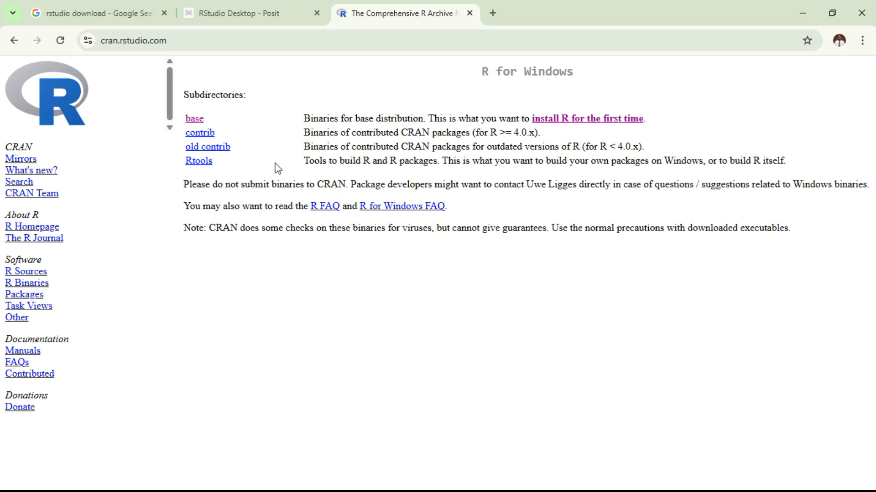
left_click(604, 119)
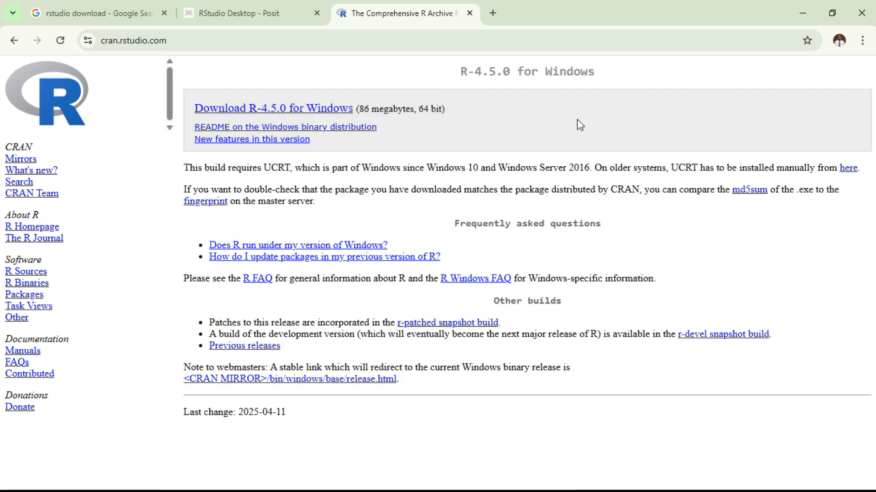
left_click(278, 118)
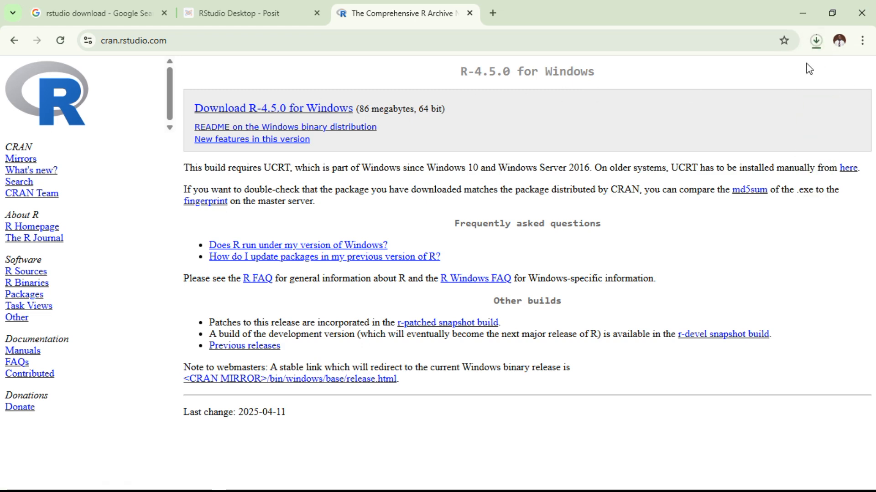
left_click(816, 41)
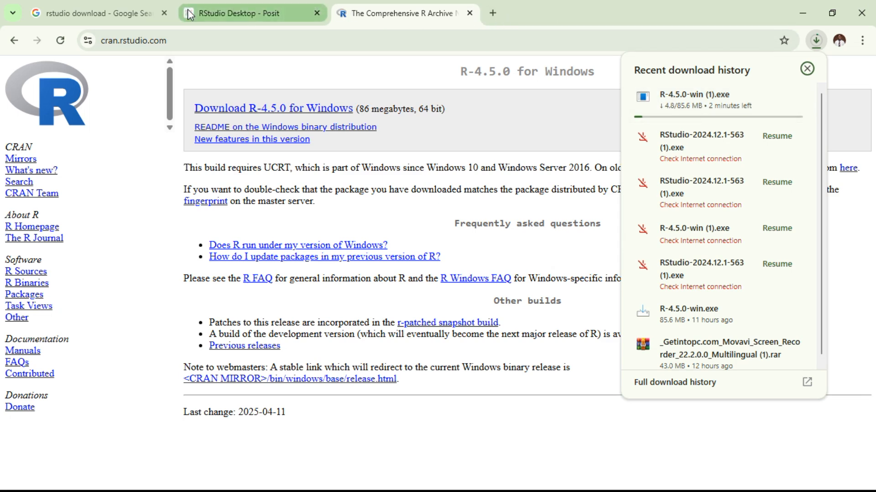
Step: Download RStudio Desktop for Windows from the Posit page and check the recent download history
left_click(212, 18)
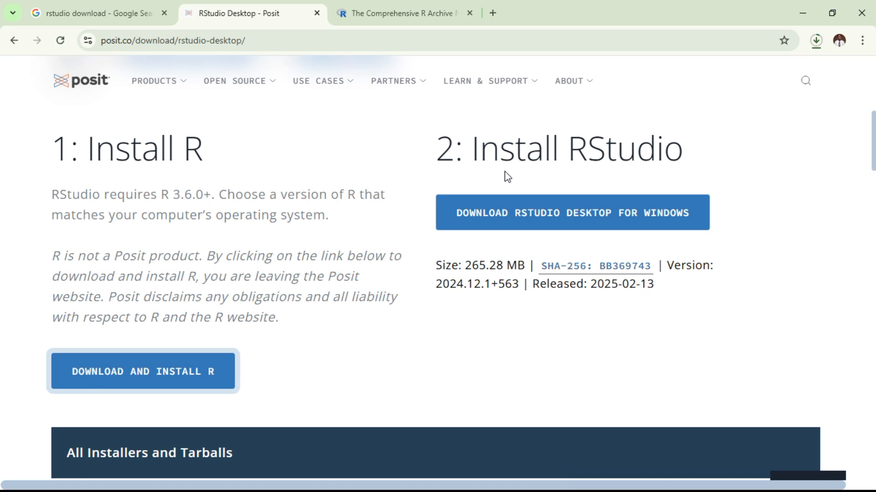
left_click(518, 217)
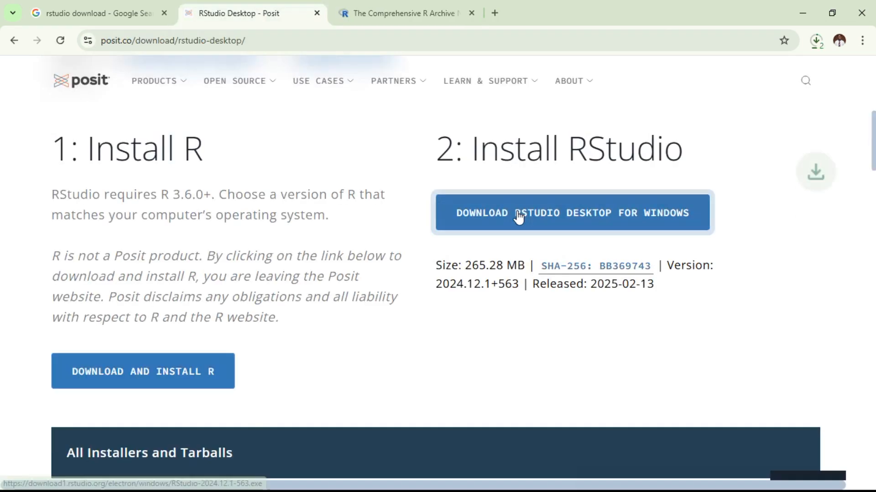
left_click(816, 40)
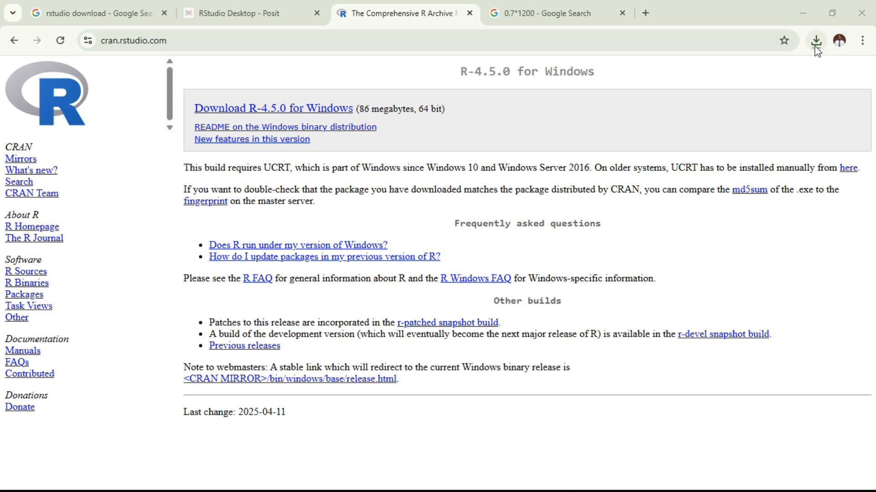
left_click(816, 45)
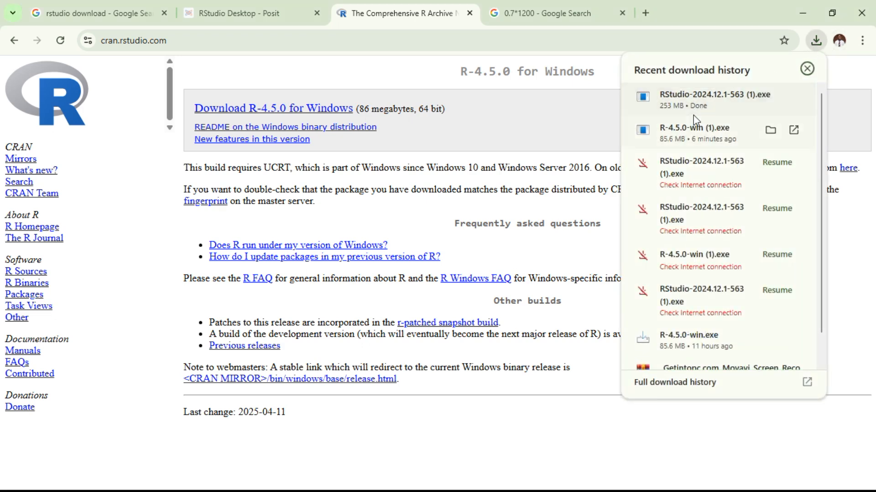
Step: Minimize the open browser and folder windows and open the Downloads folder in File Explorer
left_click(809, 15)
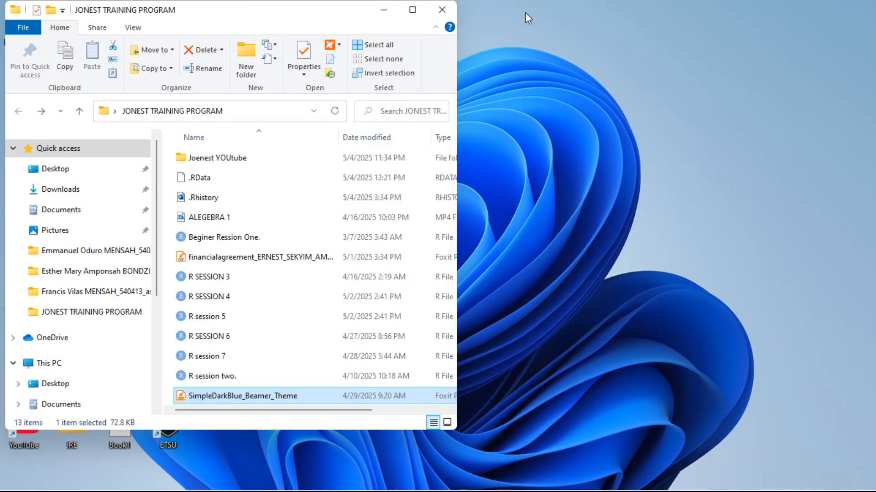
left_click(381, 11)
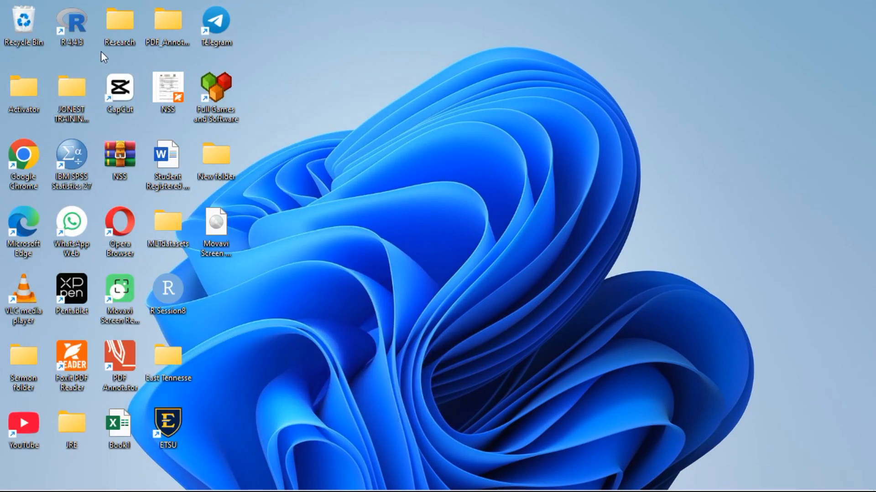
double_click(118, 34)
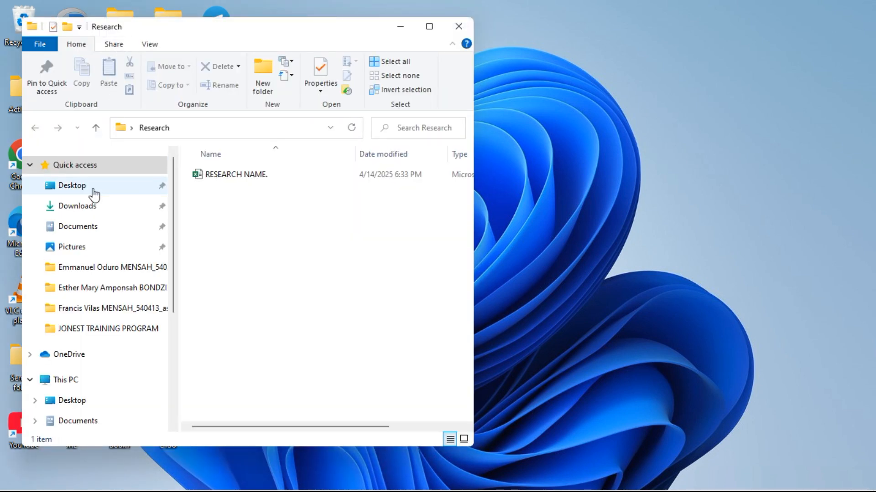
left_click(93, 207)
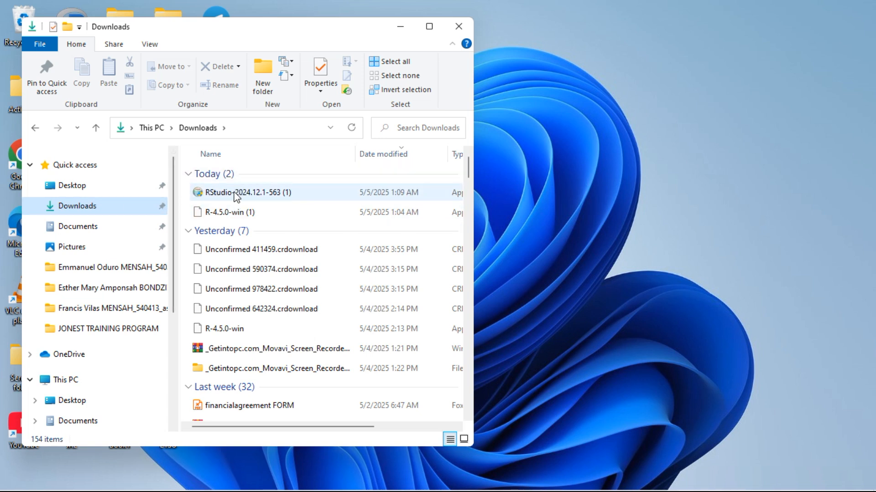
Step: Run the R-4.5.0-win (1) installer in English, continue past the license and accept the destination C:\Program Files\R\R-4.5.0
mouse_move(223, 218)
mouse_move(238, 197)
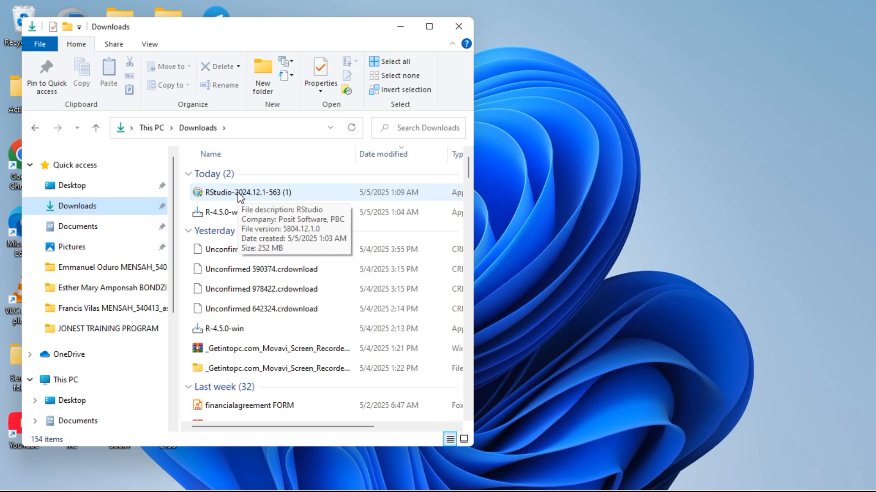
double_click(225, 212)
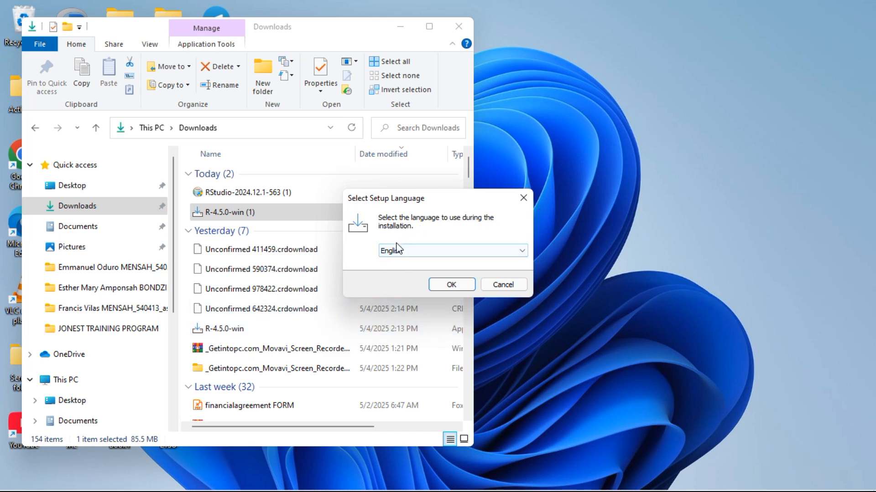
left_click(462, 286)
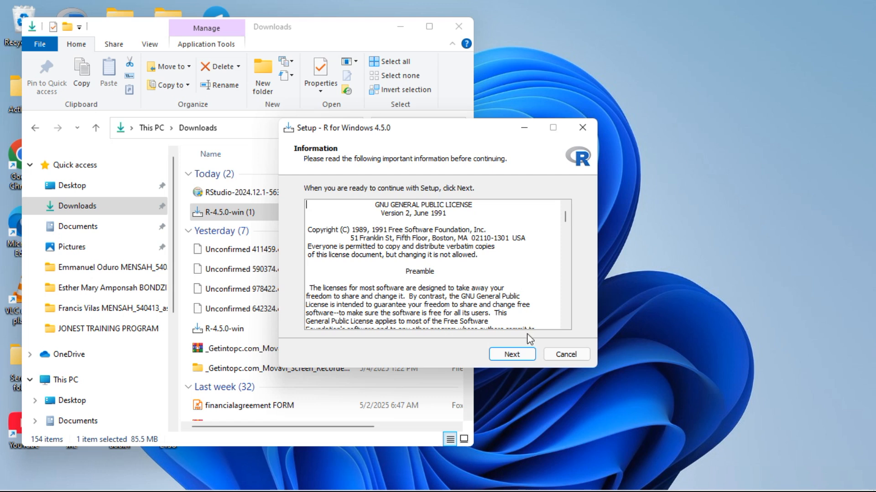
left_click(527, 355)
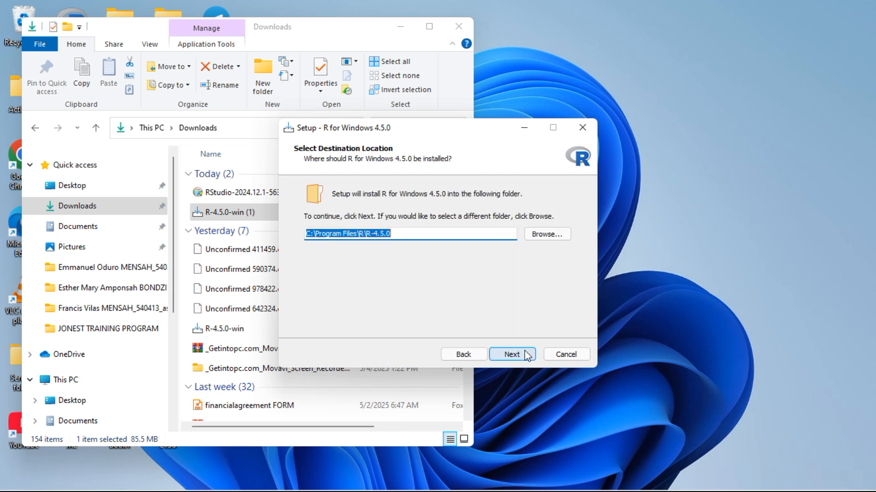
left_click(526, 355)
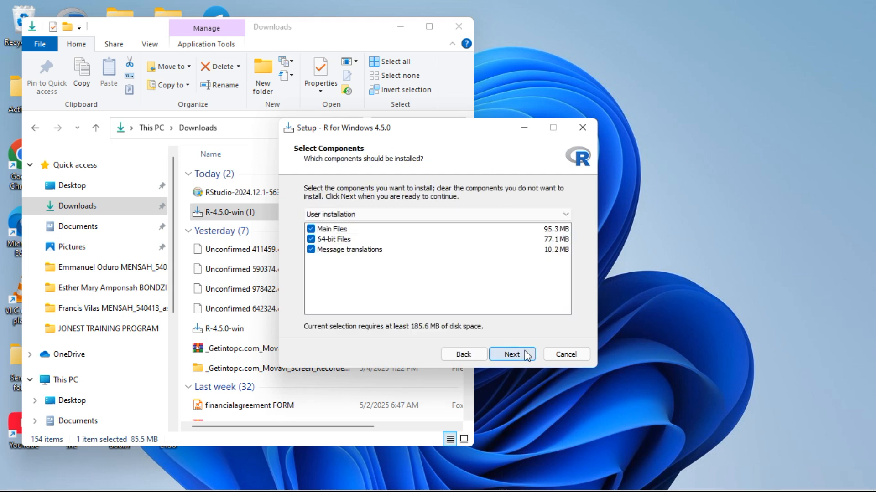
Step: Keep the default user installation components and the Start Menu folder R, install R for Windows 4.5.0 and finish the setup
left_click(527, 355)
left_click(527, 355)
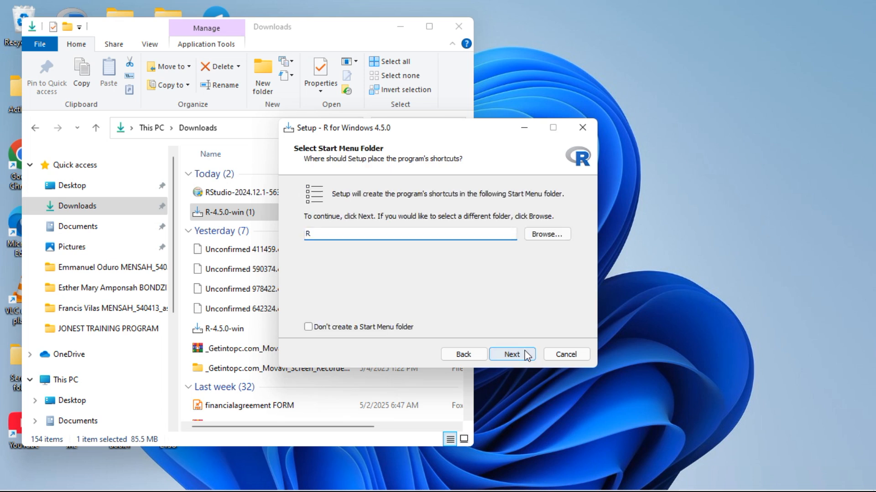
left_click(526, 355)
left_click(526, 355)
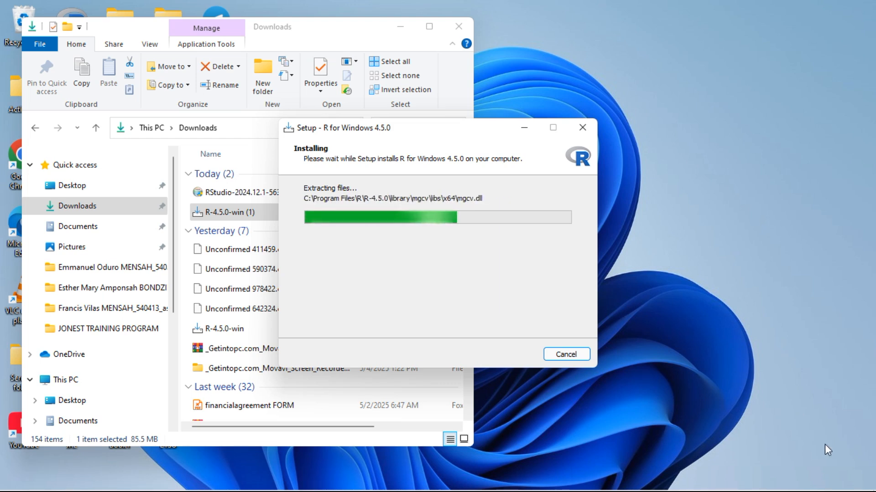
left_click(807, 484)
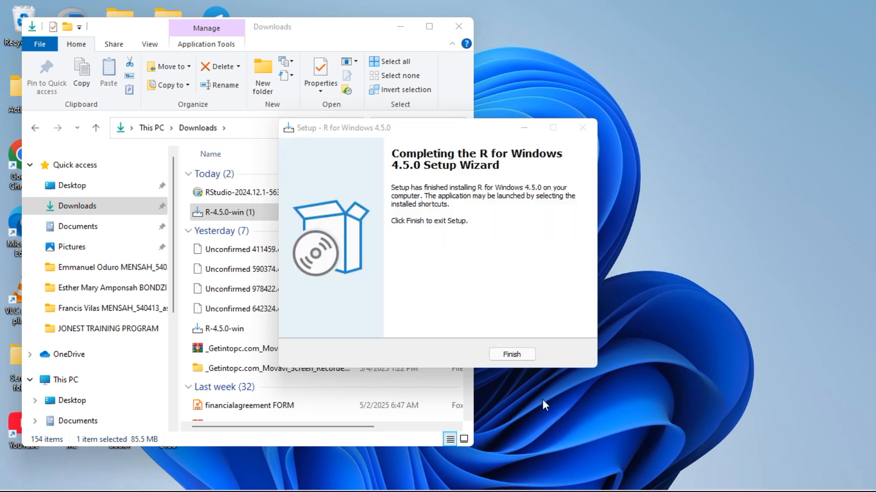
left_click(512, 355)
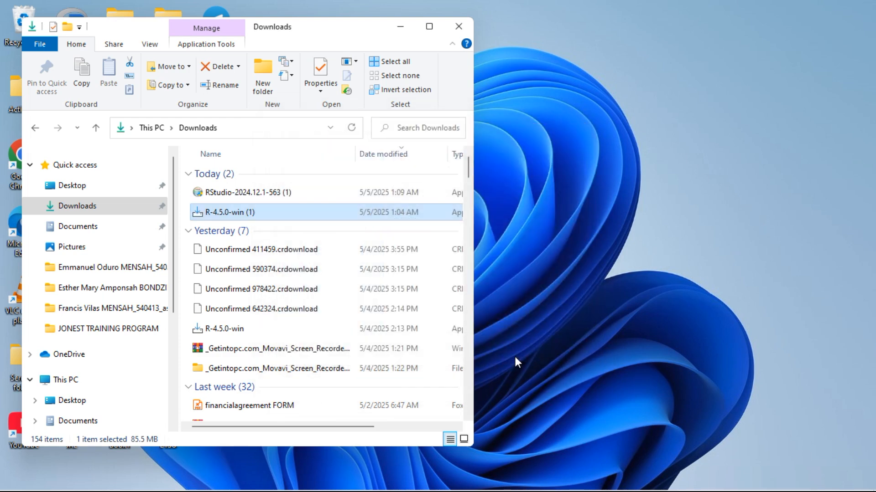
Step: Launch the RStudio-2024.12.1-563 (1) installer from the Downloads folder and approve its permission request
double_click(287, 192)
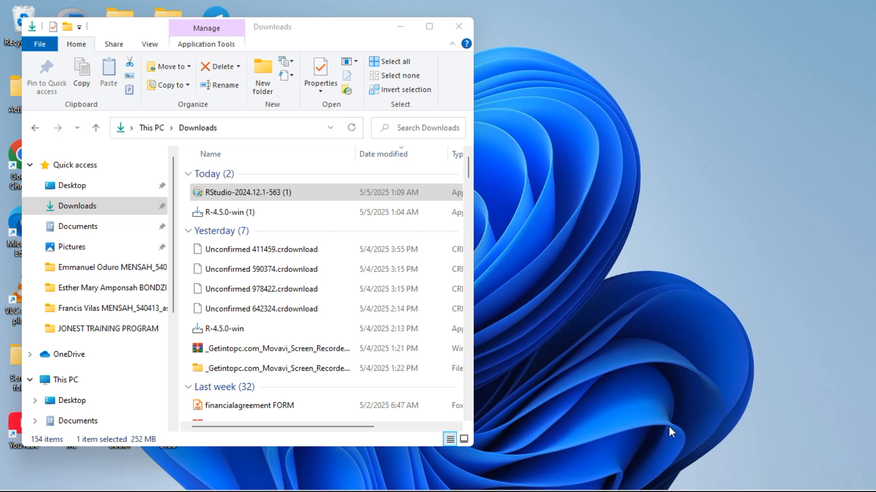
mouse_move(666, 488)
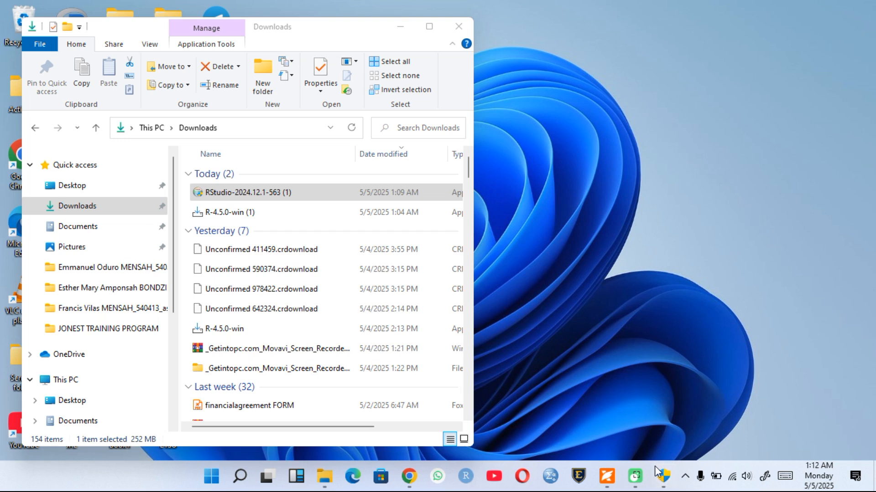
mouse_move(658, 467)
left_click(662, 420)
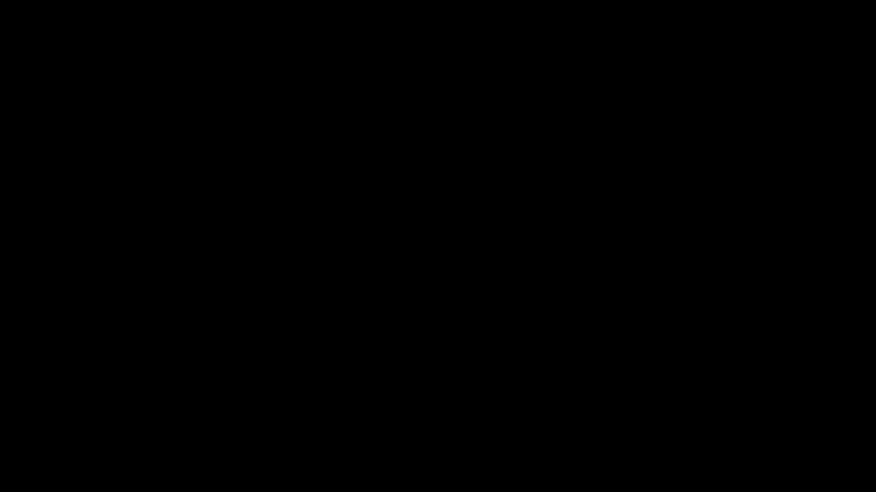
left_click(403, 321)
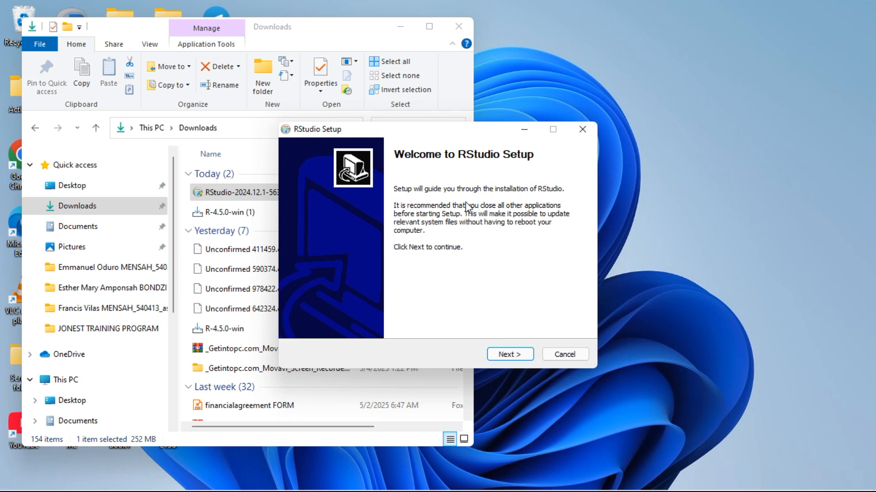
Step: Install RStudio into C:\Program Files\RStudio, finish the setup and minimize the Downloads window
left_click(509, 355)
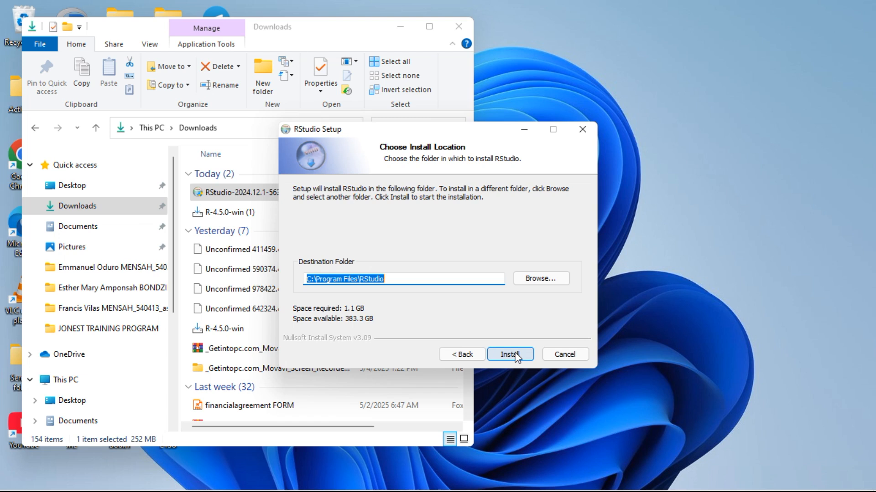
left_click(516, 355)
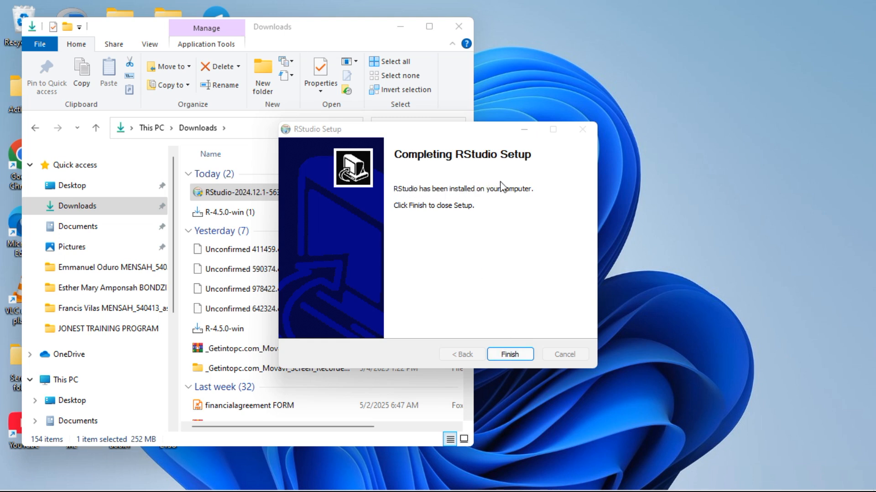
left_click(508, 355)
left_click(409, 32)
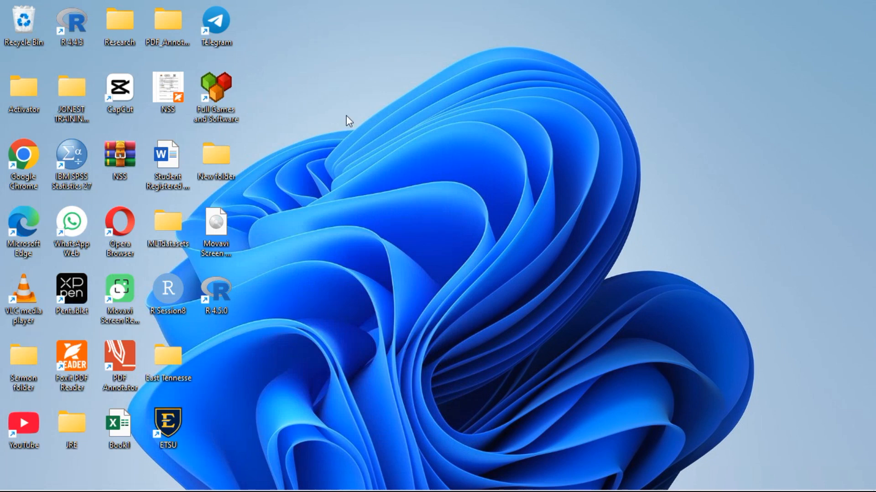
Step: Search the installed apps for "rs" and open RStudio
mouse_move(234, 488)
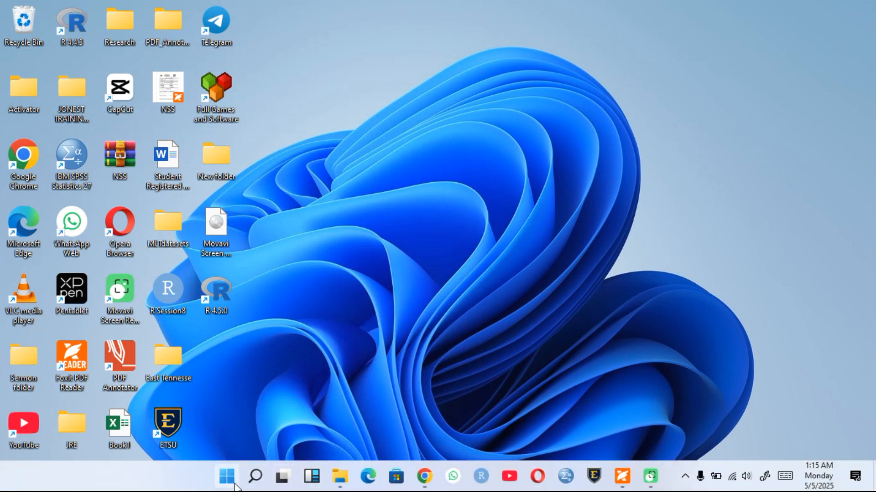
left_click(232, 482)
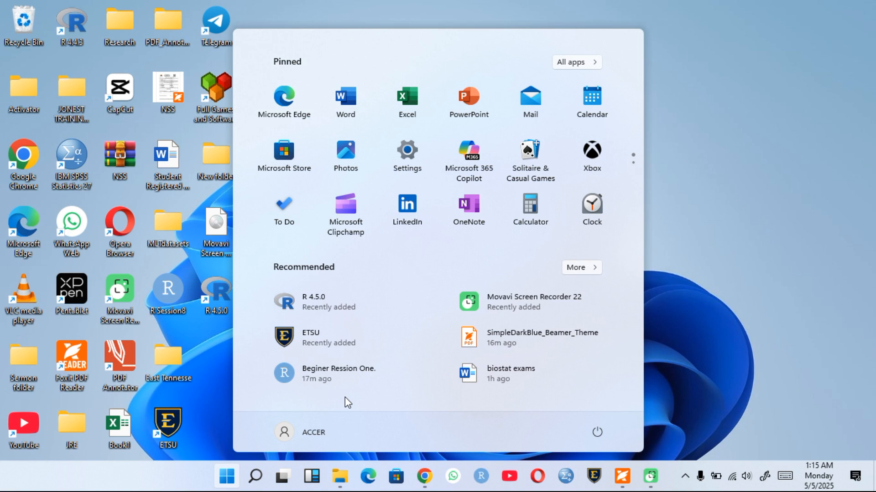
type("rs")
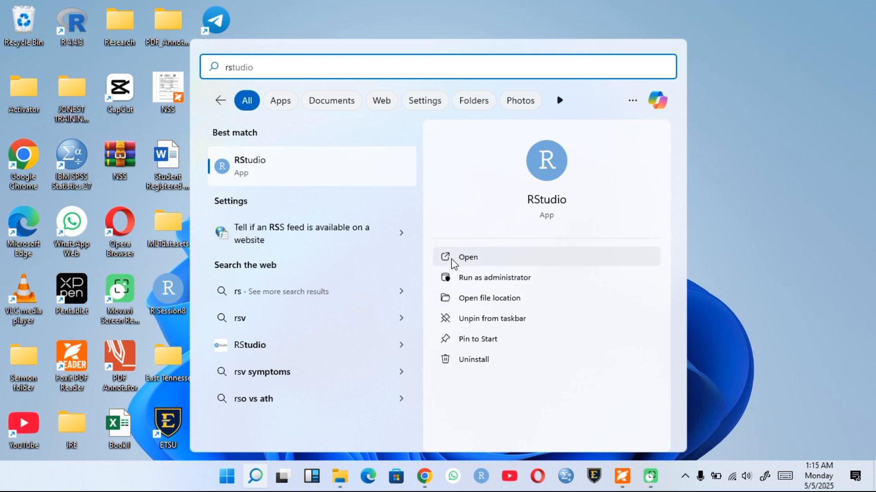
left_click(454, 262)
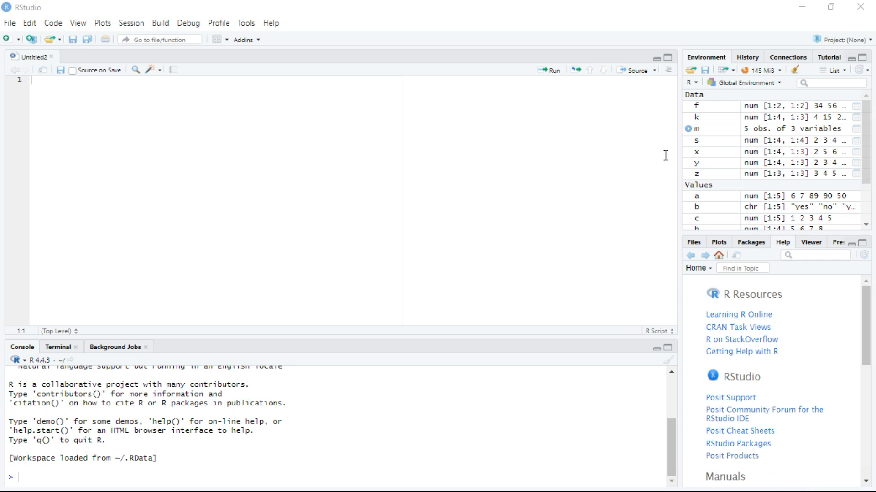
Step: Widen the Environment and Help panes, make the Console pane taller, and clear the console output
left_click_drag(679, 155, 501, 161)
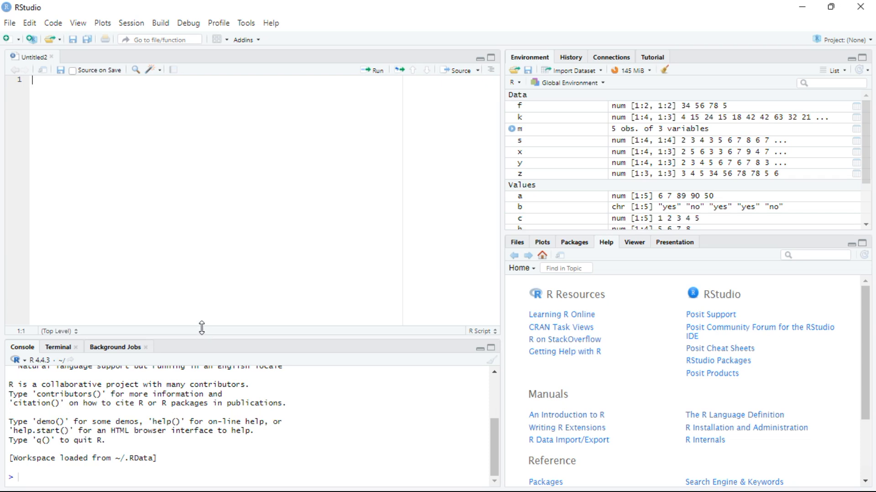
left_click_drag(203, 337, 217, 286)
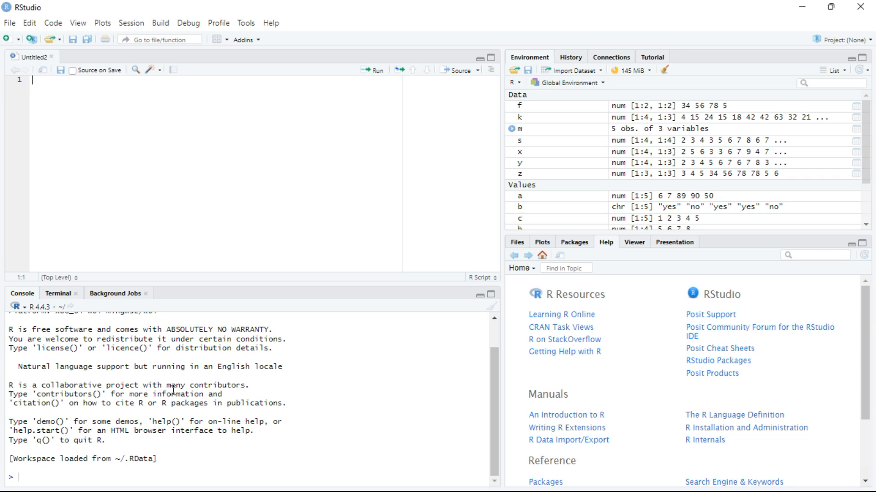
key("ctrl+l")
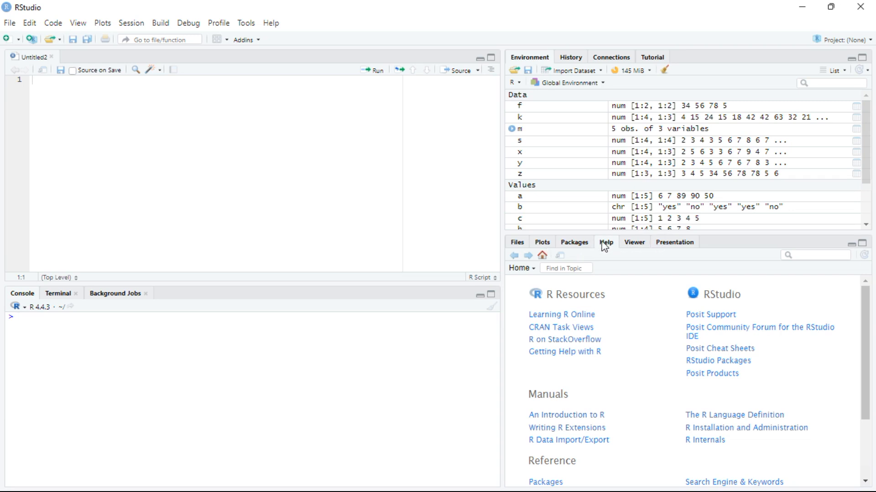
Step: Look through the home files, plots, package list and Install Packages dialog without installing anything, and return to the Help resources
left_click(524, 243)
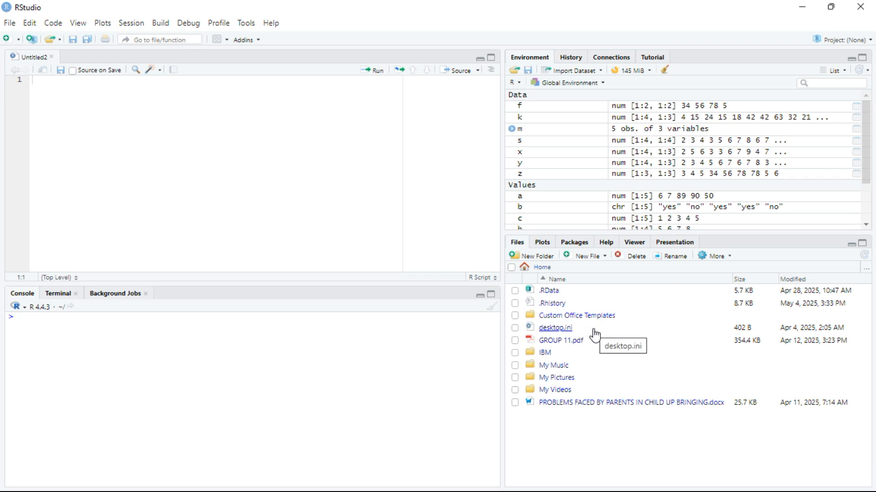
left_click(545, 246)
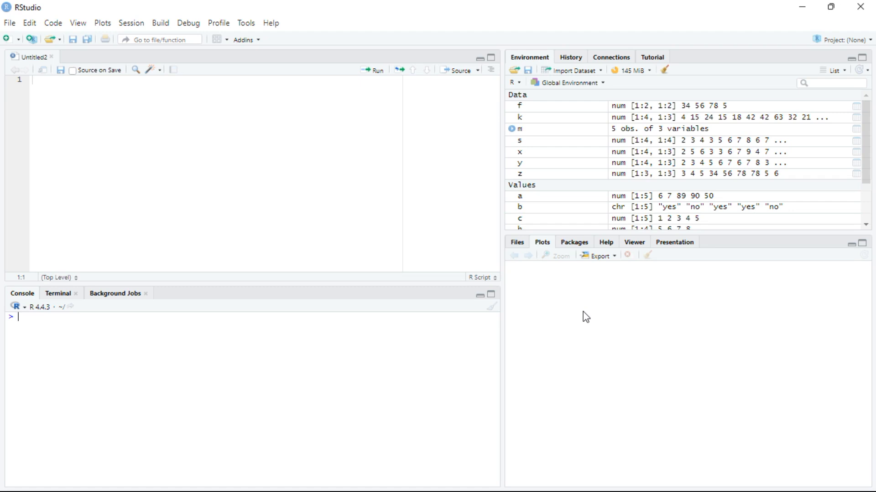
left_click(564, 244)
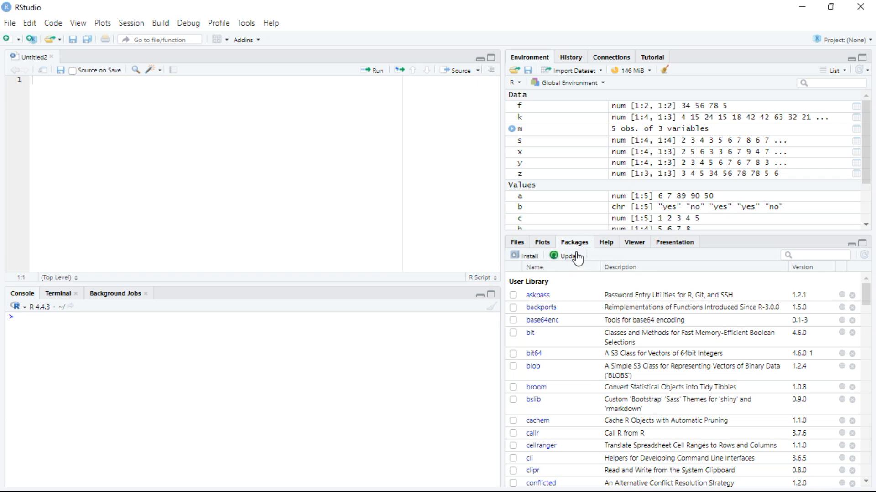
left_click(531, 258)
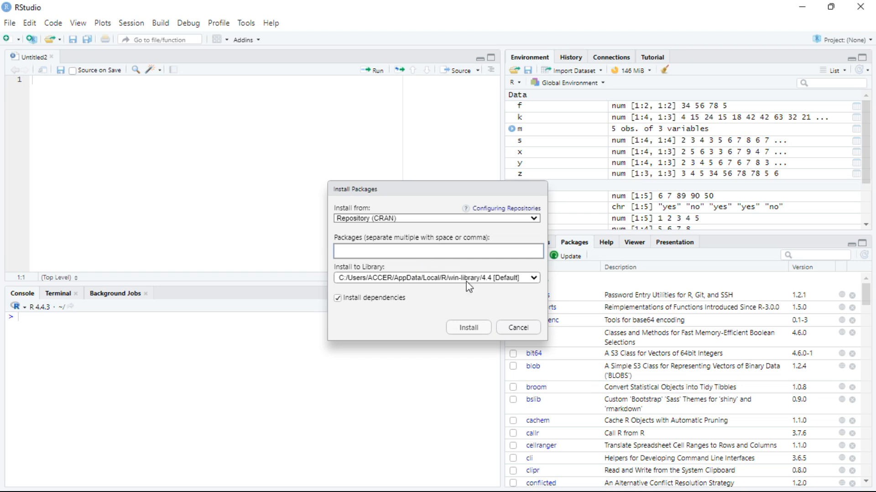
left_click(506, 333)
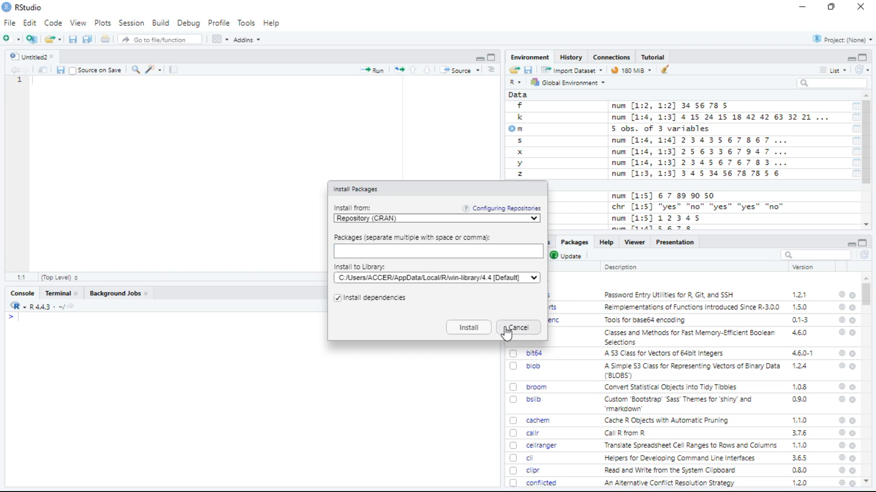
left_click(606, 243)
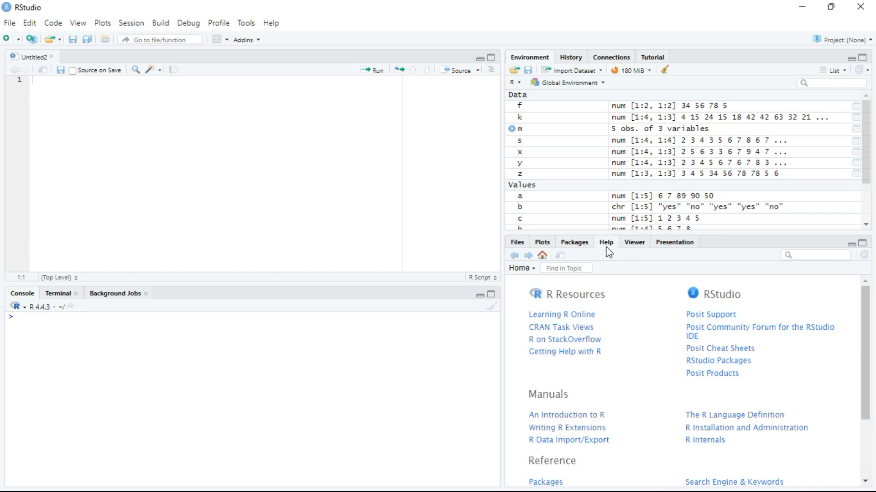